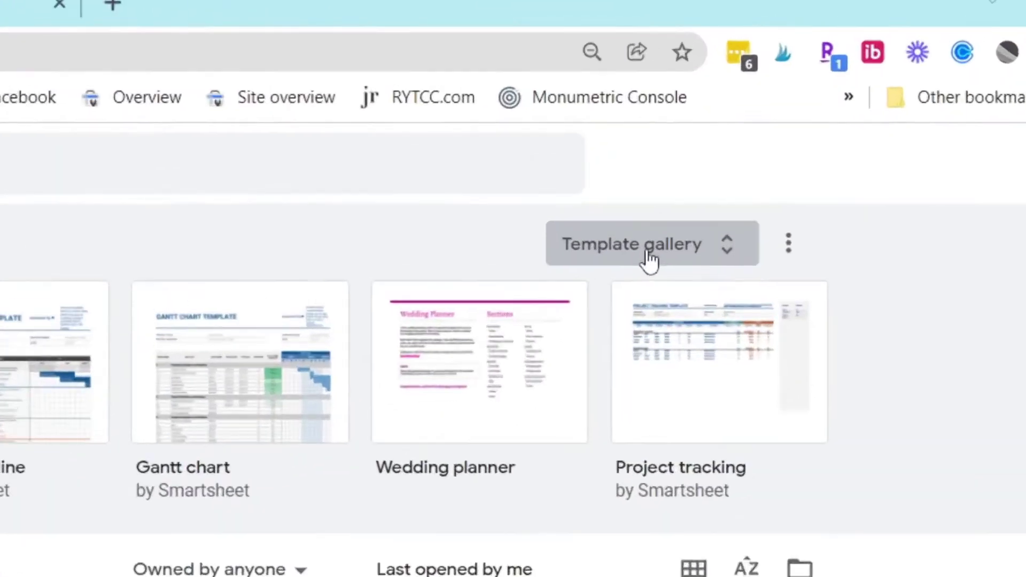
- Browse the full Template gallery's personal templates, then switch to the My Drive tab
{"action": "left_click", "coordinate": [768, 132]}
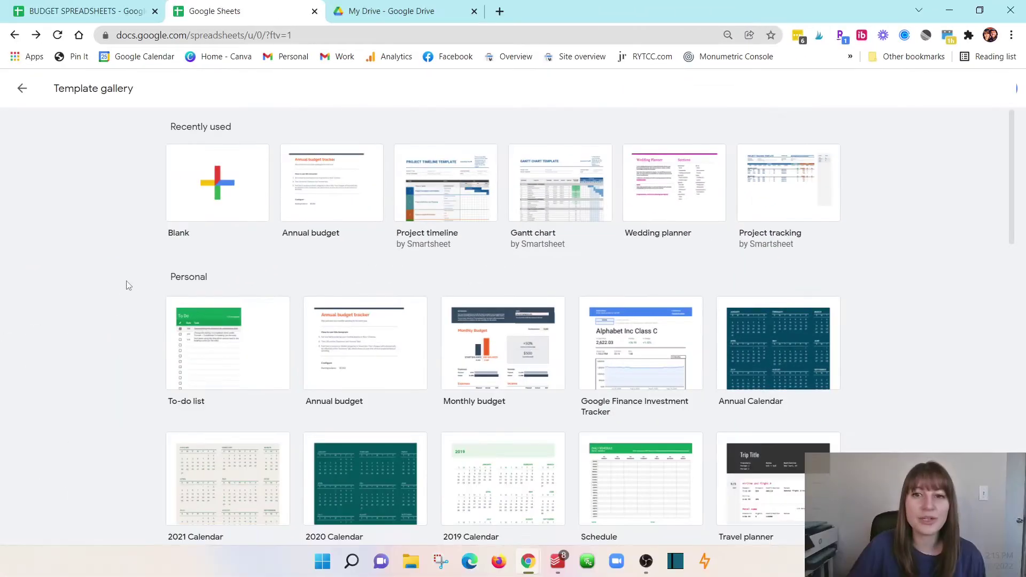
{"action": "scroll", "coordinate": [137, 267], "scroll_direction": "down", "scroll_amount": 4}
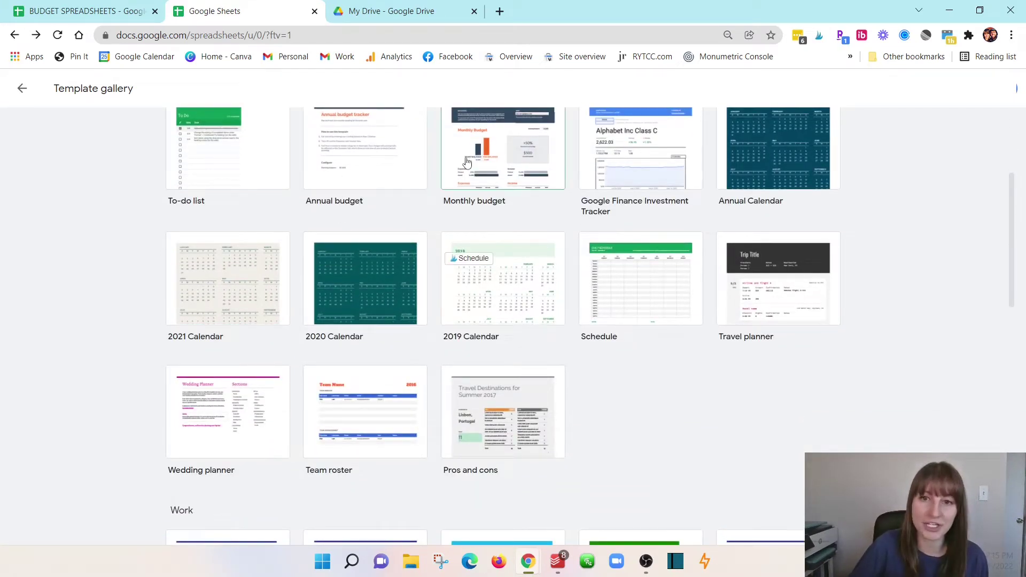
{"action": "left_click", "coordinate": [424, 12]}
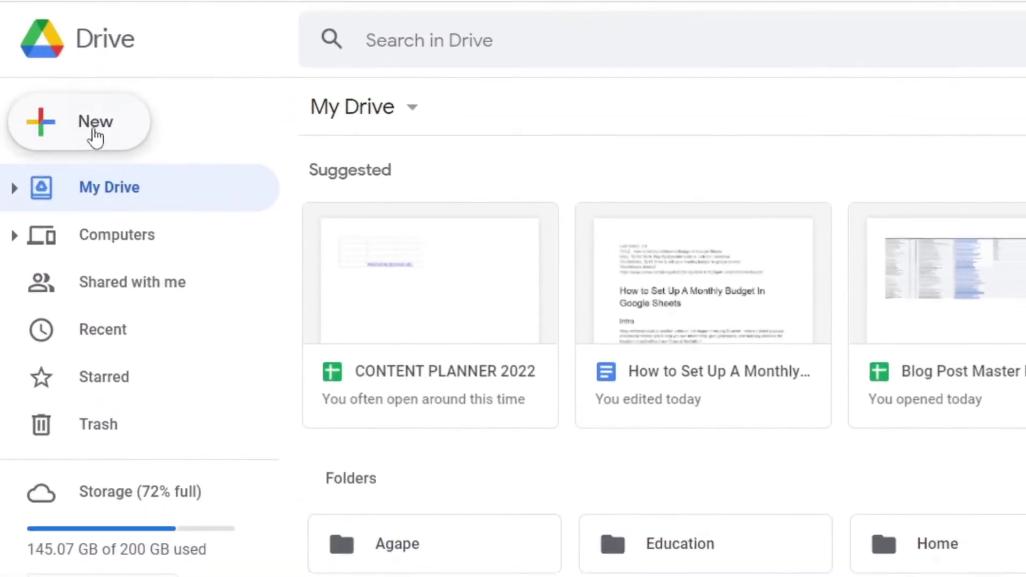
- Create a new Google Sheets file from a template using Drive's New menu
{"action": "left_click", "coordinate": [55, 143]}
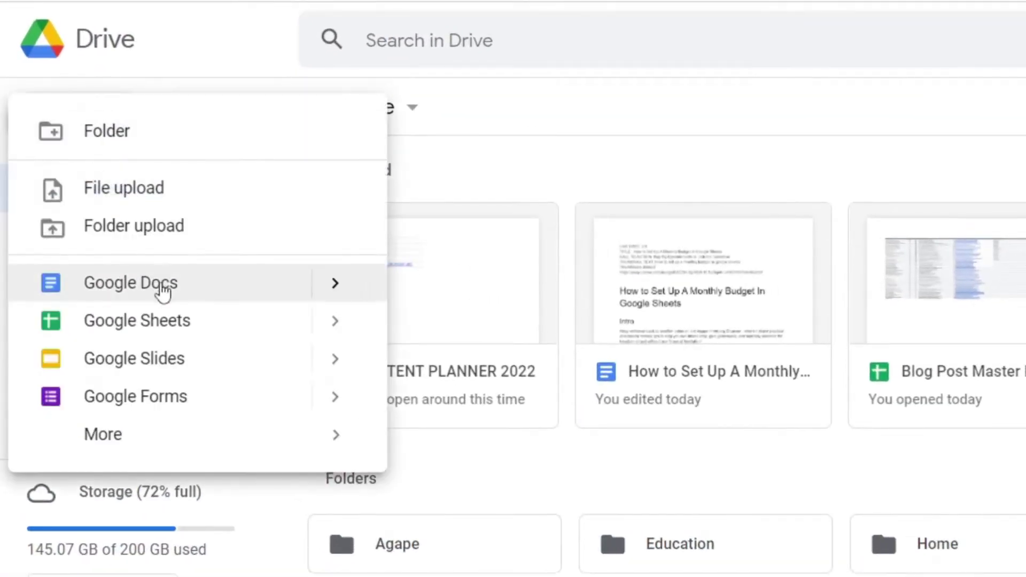
{"action": "mouse_move", "coordinate": [342, 327]}
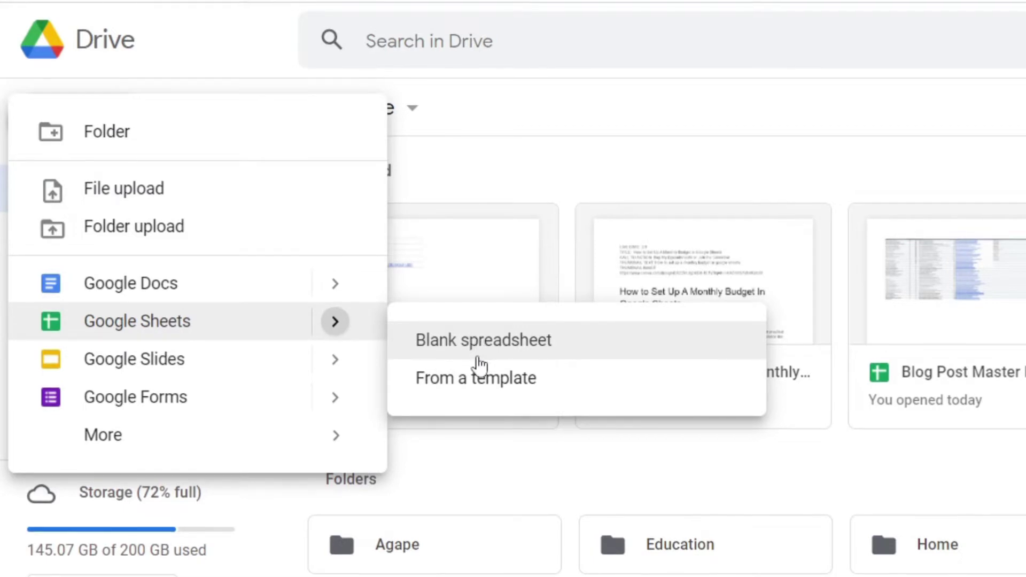
{"action": "left_click", "coordinate": [469, 379]}
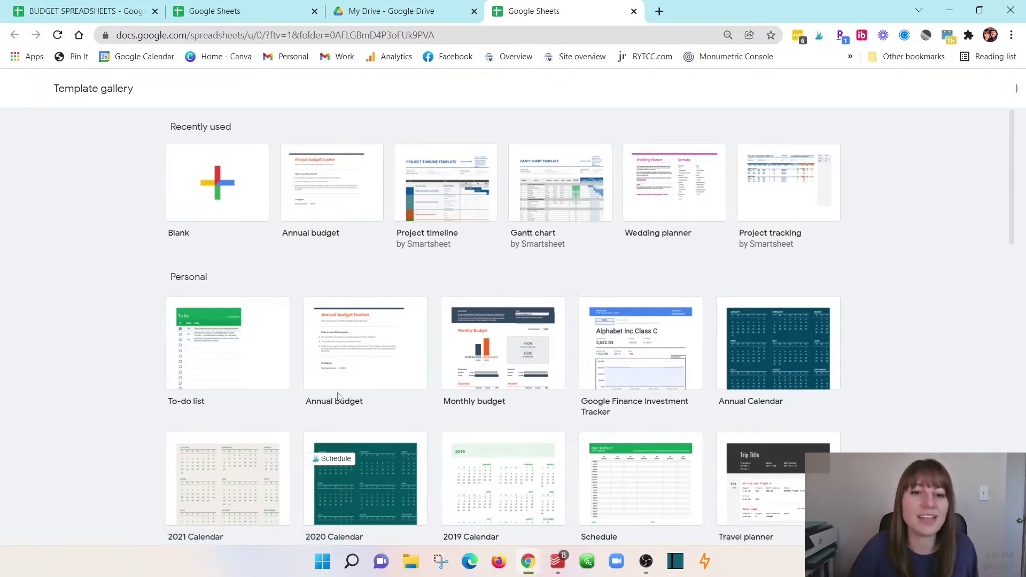
- Open the Monthly budget template and scroll through its Summary sheet
{"action": "left_click", "coordinate": [501, 404]}
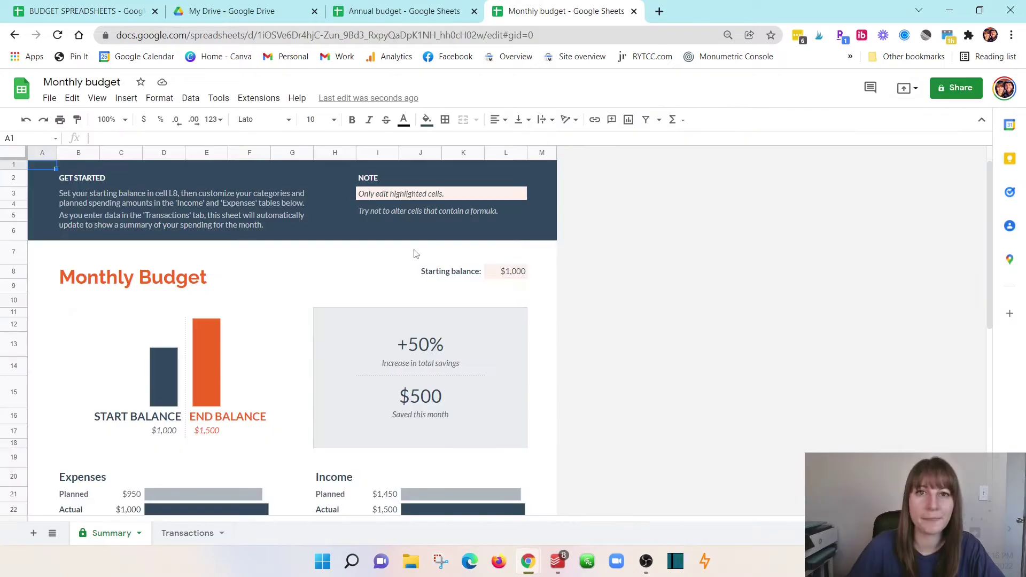
{"action": "scroll", "coordinate": [420, 373], "scroll_direction": "down", "scroll_amount": 3}
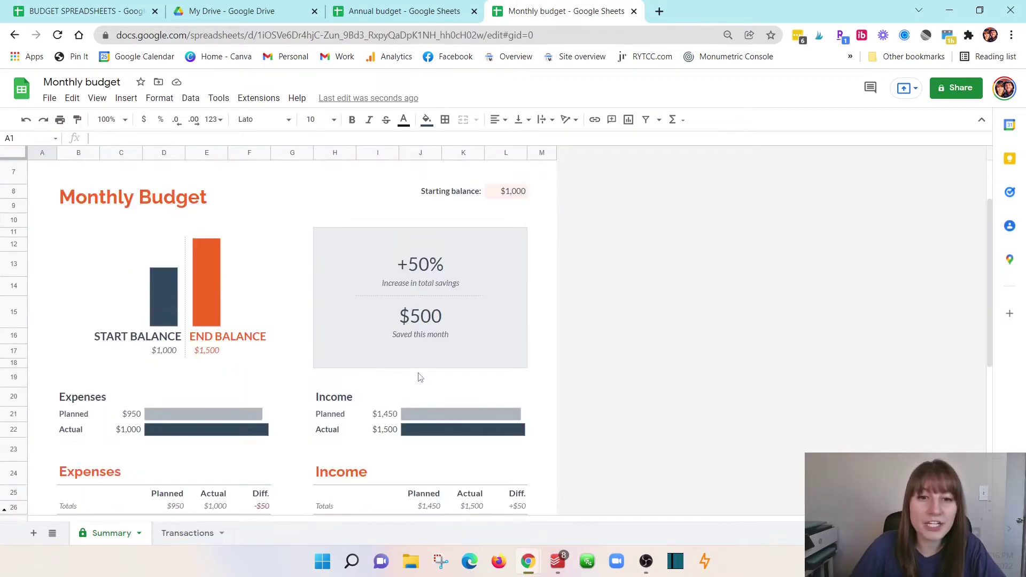
{"action": "scroll", "coordinate": [420, 377], "scroll_direction": "down", "scroll_amount": 5}
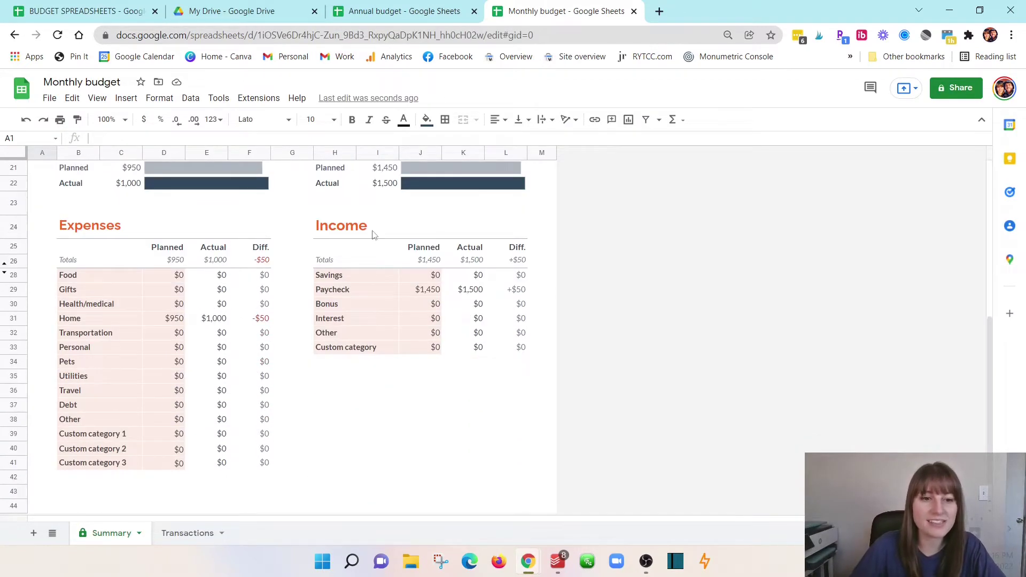
{"action": "scroll", "coordinate": [508, 357], "scroll_direction": "down", "scroll_amount": 1}
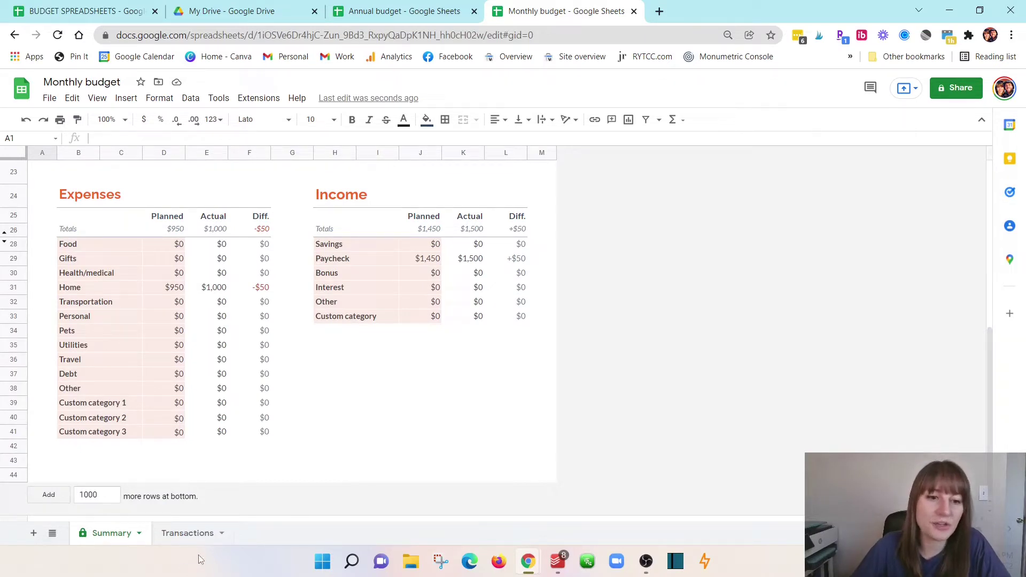
- Check the Transactions sheet, return to Summary, then switch to the Annual budget spreadsheet
{"action": "left_click", "coordinate": [214, 534]}
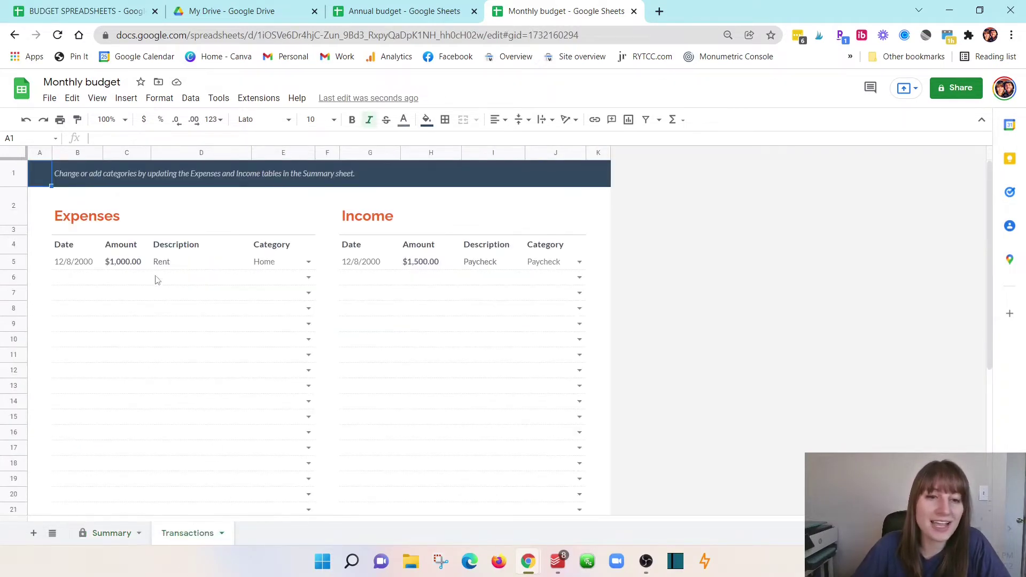
{"action": "left_click", "coordinate": [101, 533]}
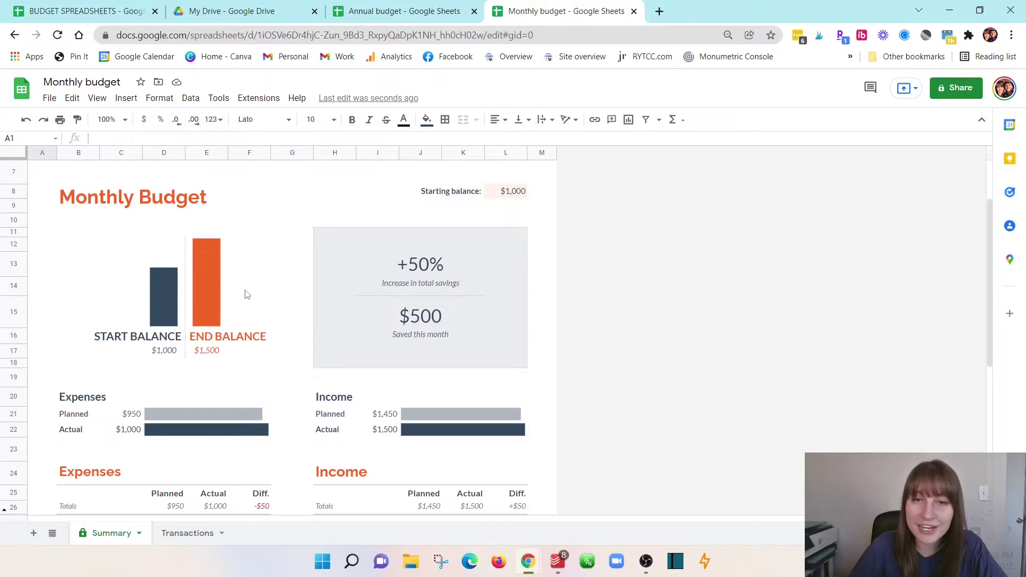
{"action": "left_click", "coordinate": [404, 11]}
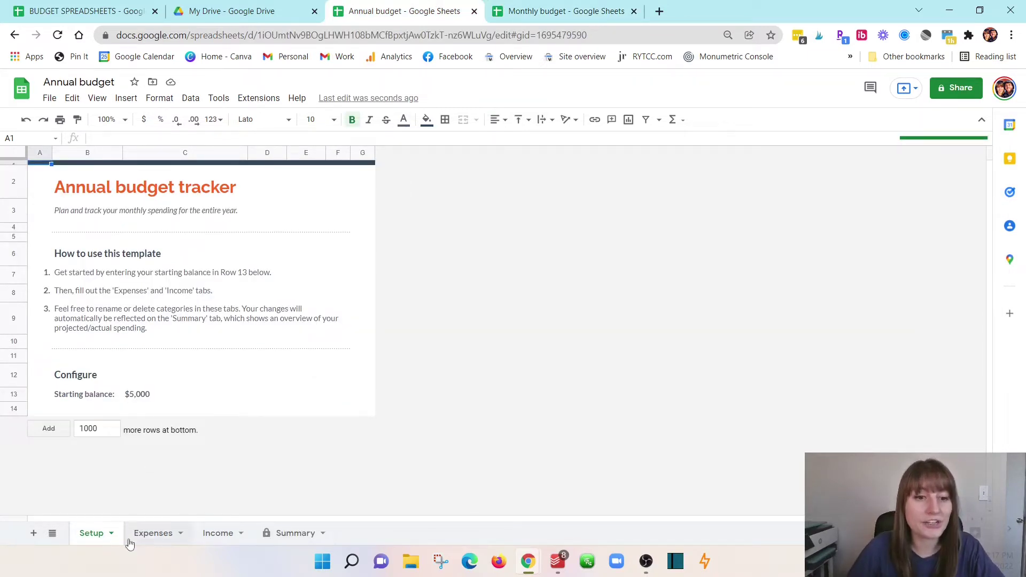
- Review the Annual budget's Expenses sheet, then its Summary sheet's yearly chart and tables
{"action": "left_click", "coordinate": [150, 540]}
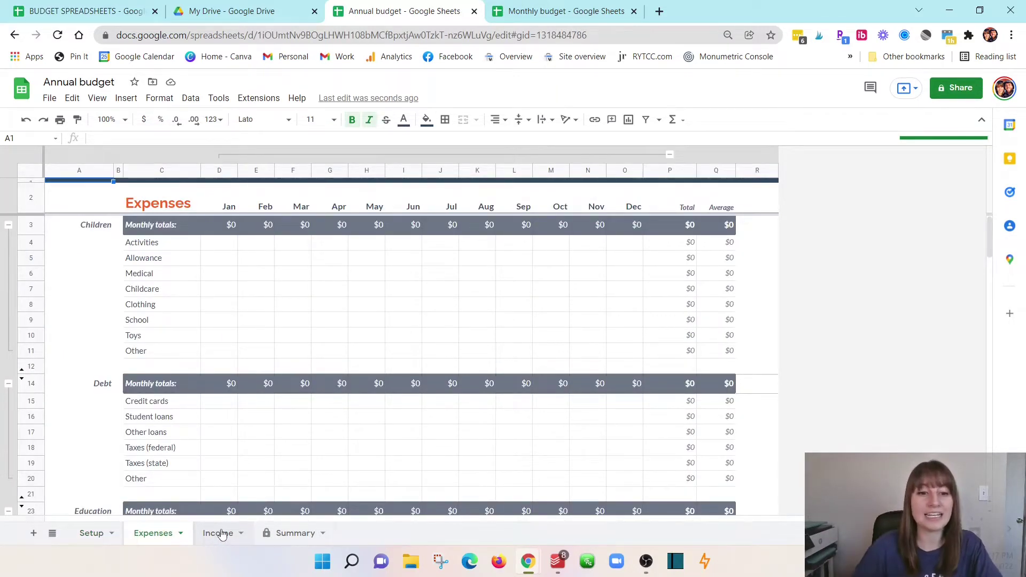
{"action": "left_click", "coordinate": [222, 244]}
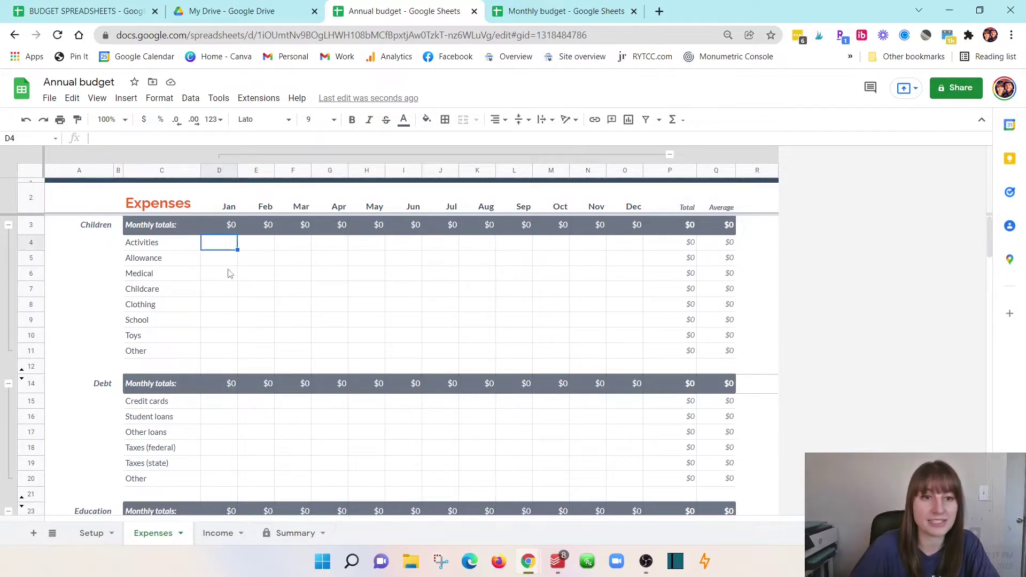
{"action": "left_click", "coordinate": [295, 533]}
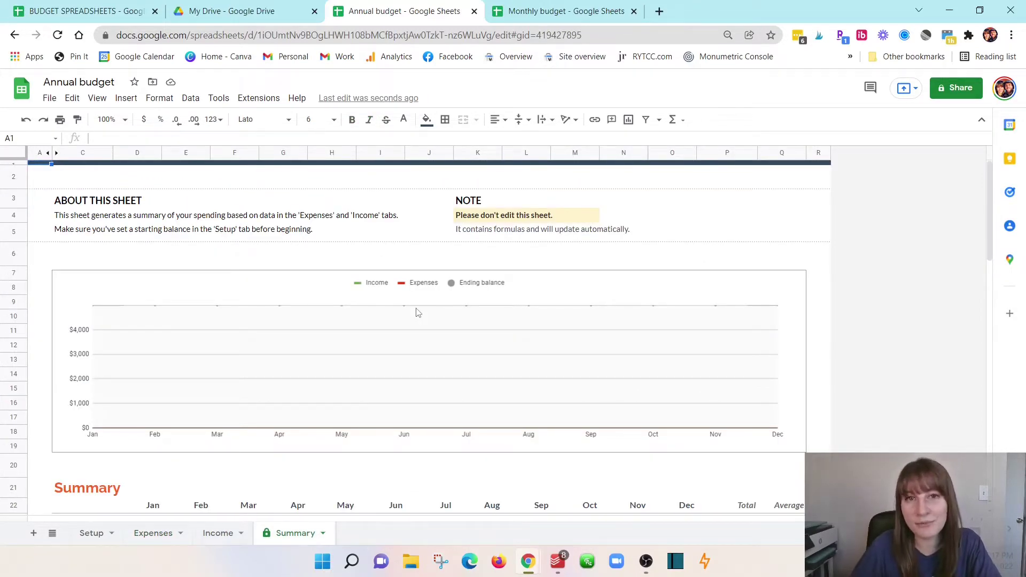
{"action": "scroll", "coordinate": [418, 312], "scroll_direction": "down", "scroll_amount": 5}
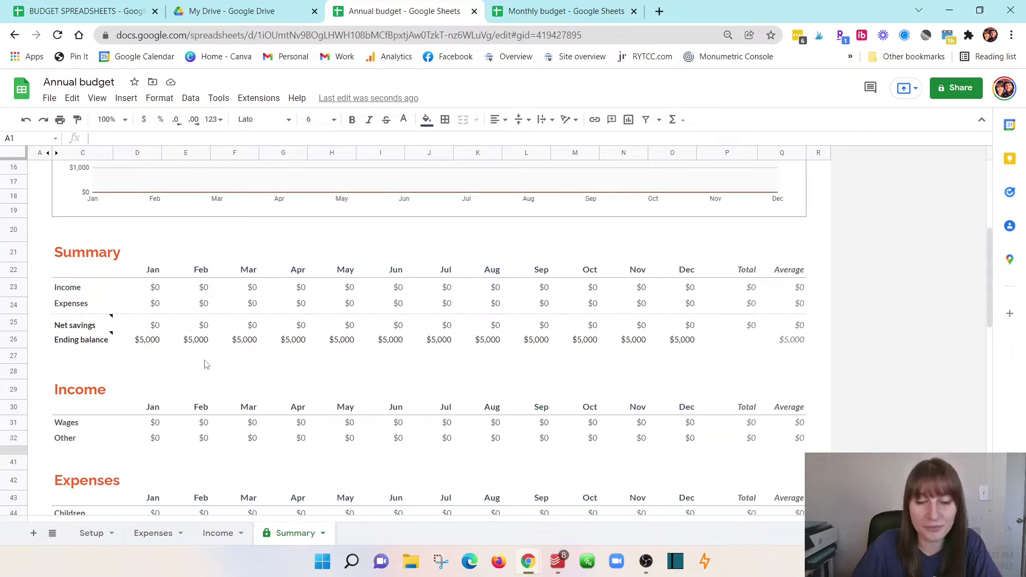
{"action": "scroll", "coordinate": [181, 390], "scroll_direction": "up", "scroll_amount": 5}
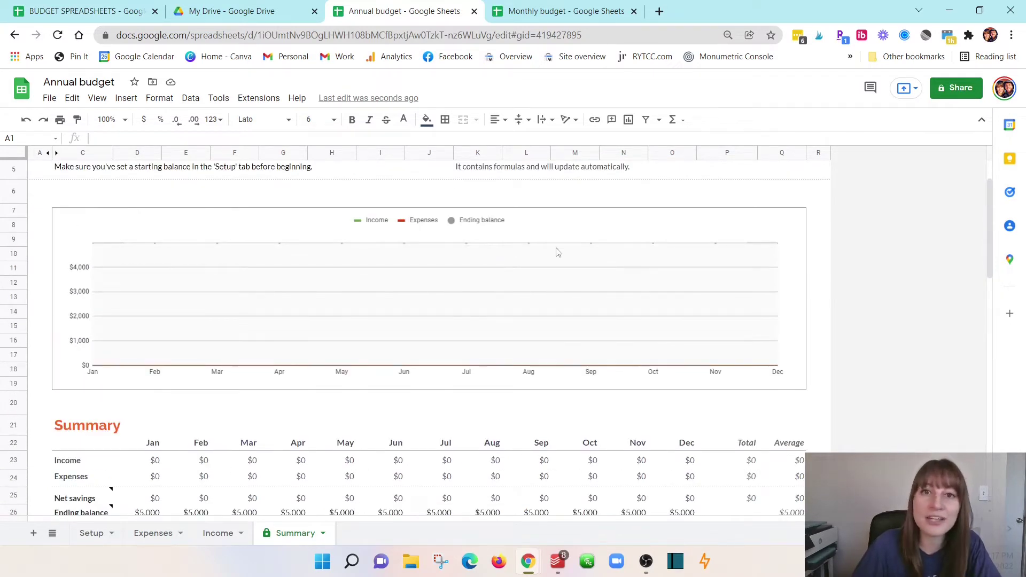
- Return to the BUDGET SPREADSHEETS Expenses sheet listing Giving, Debt and Food categories
{"action": "key", "text": "ctrl+shift+Page_Up"}
{"action": "key", "text": "ctrl+shift+Page_Up"}
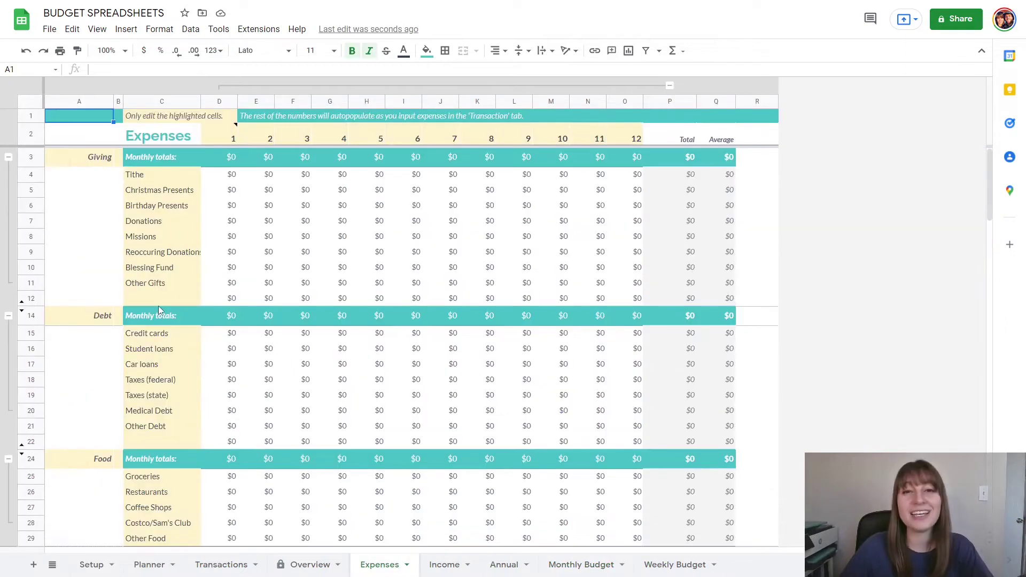
{"action": "left_click_drag", "start_coordinate": [140, 178], "coordinate": [158, 294]}
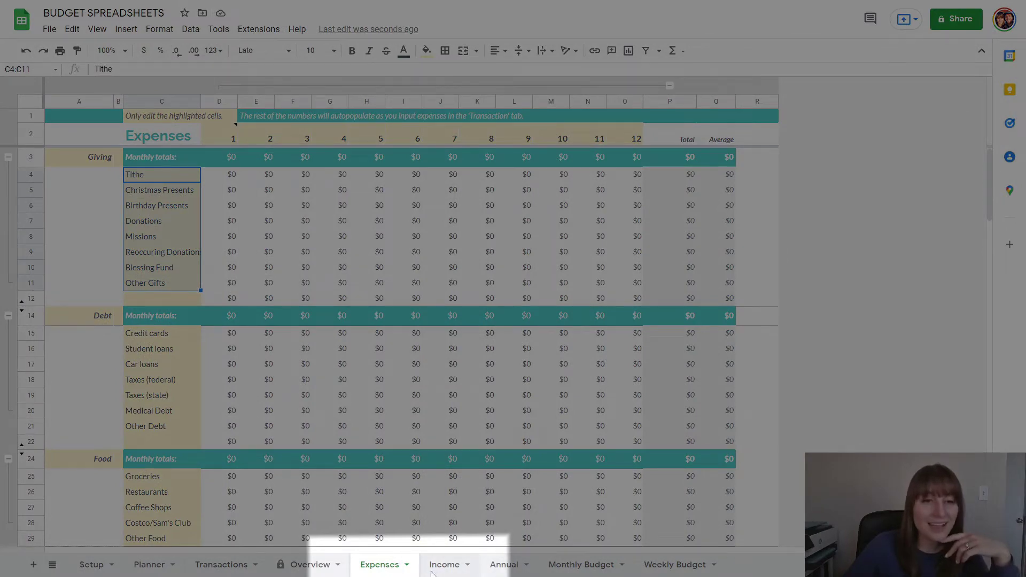
{"action": "left_click", "coordinate": [435, 570]}
{"action": "left_click_drag", "start_coordinate": [142, 175], "coordinate": [156, 240]}
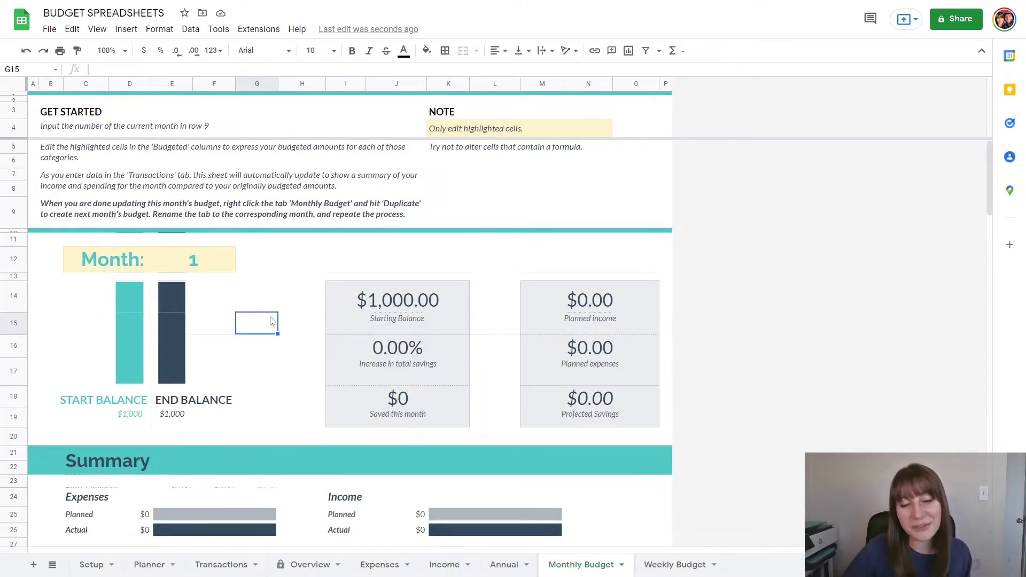
{"action": "scroll", "coordinate": [269, 321], "scroll_direction": "down", "scroll_amount": 3}
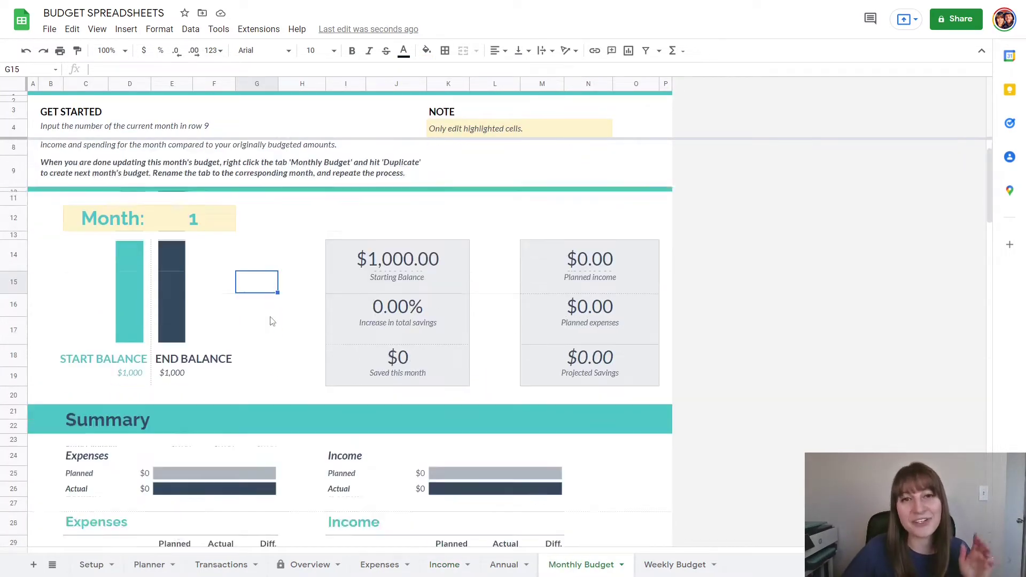
{"action": "scroll", "coordinate": [267, 323], "scroll_direction": "down", "scroll_amount": 3}
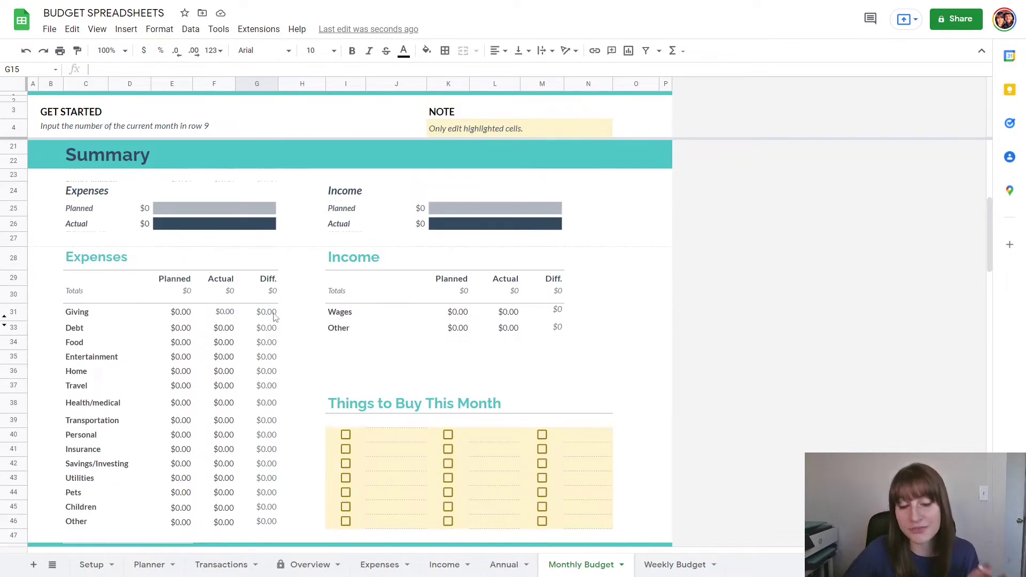
{"action": "scroll", "coordinate": [268, 323], "scroll_direction": "down", "scroll_amount": 3}
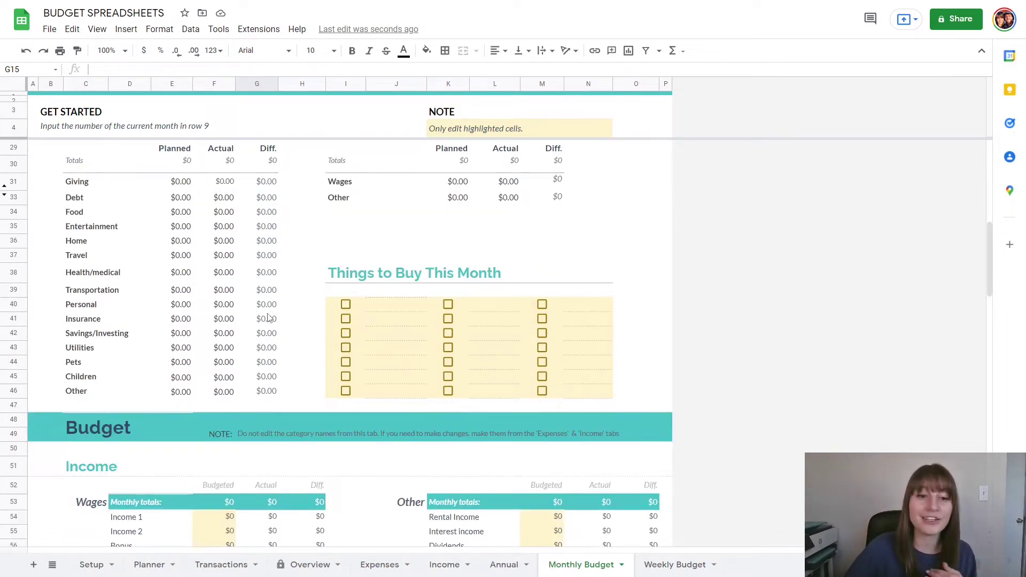
{"action": "scroll", "coordinate": [268, 319], "scroll_direction": "down", "scroll_amount": 2}
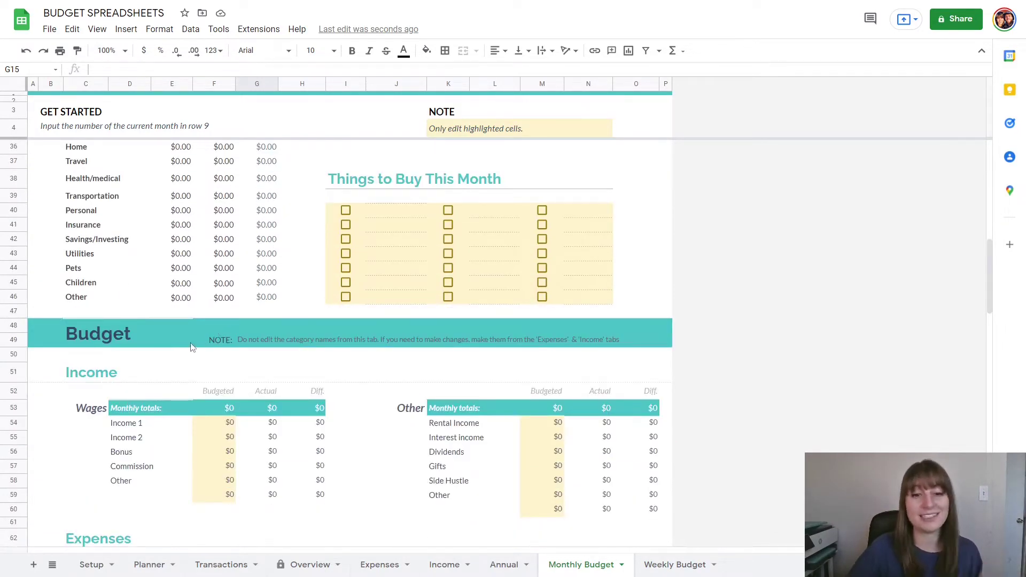
{"action": "scroll", "coordinate": [179, 341], "scroll_direction": "down", "scroll_amount": 2}
{"action": "left_click", "coordinate": [218, 335]}
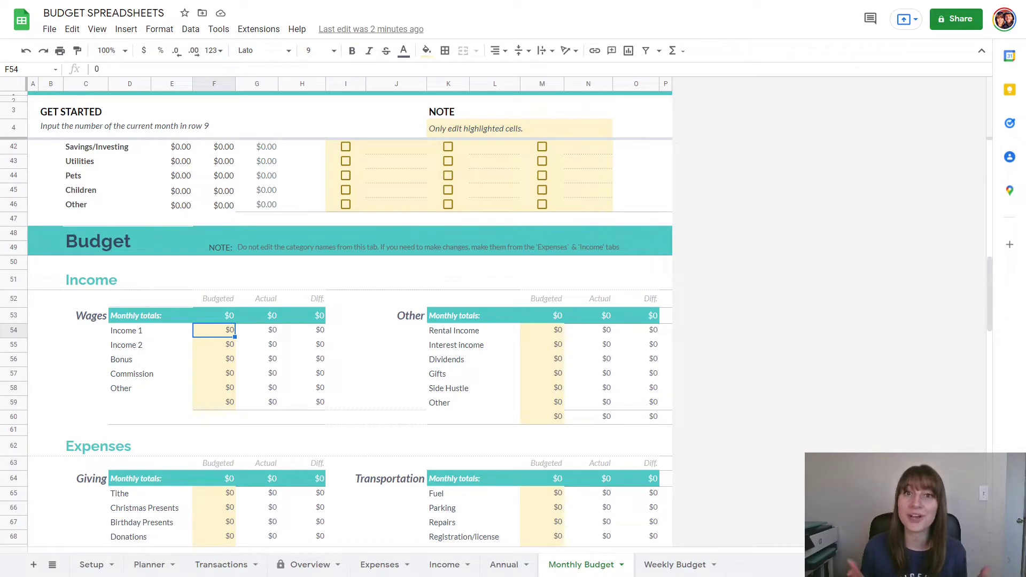
- Enter 4000 as the Income 1 budgeted amount in cell F54
{"action": "type", "text": "4000"}
{"action": "key", "text": "Return"}
{"action": "left_click", "coordinate": [214, 335]}
{"action": "scroll", "coordinate": [415, 302], "scroll_direction": "down", "scroll_amount": 3}
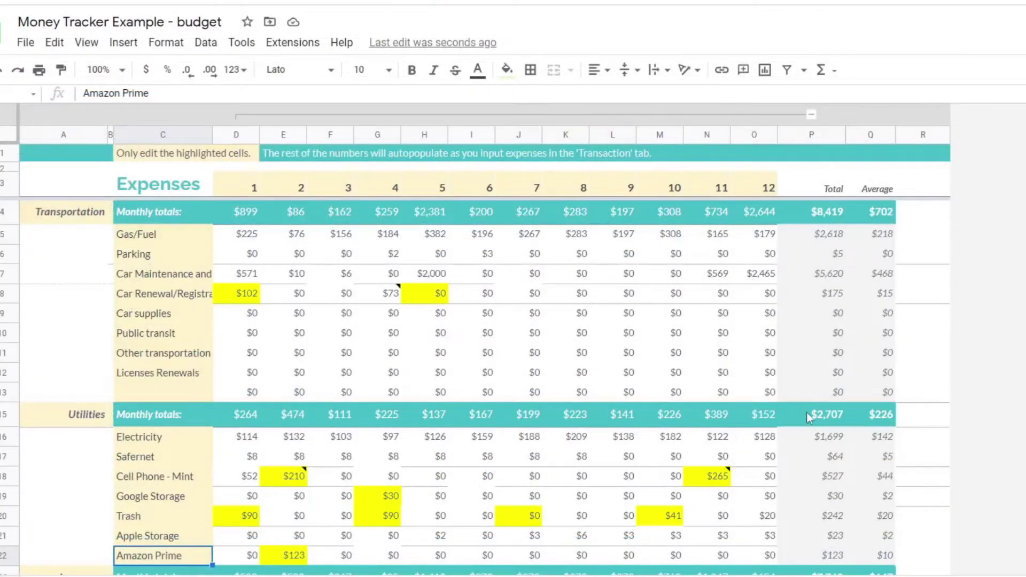
{"action": "scroll", "coordinate": [281, 318], "scroll_direction": "down", "scroll_amount": 1}
{"action": "scroll", "coordinate": [264, 282], "scroll_direction": "up", "scroll_amount": 1}
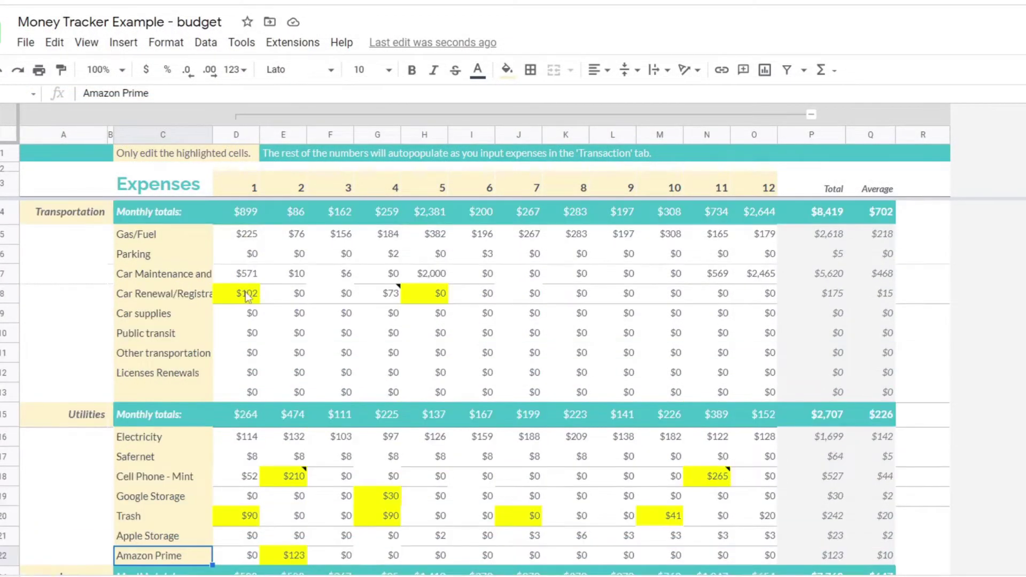
{"action": "left_click", "coordinate": [642, 301]}
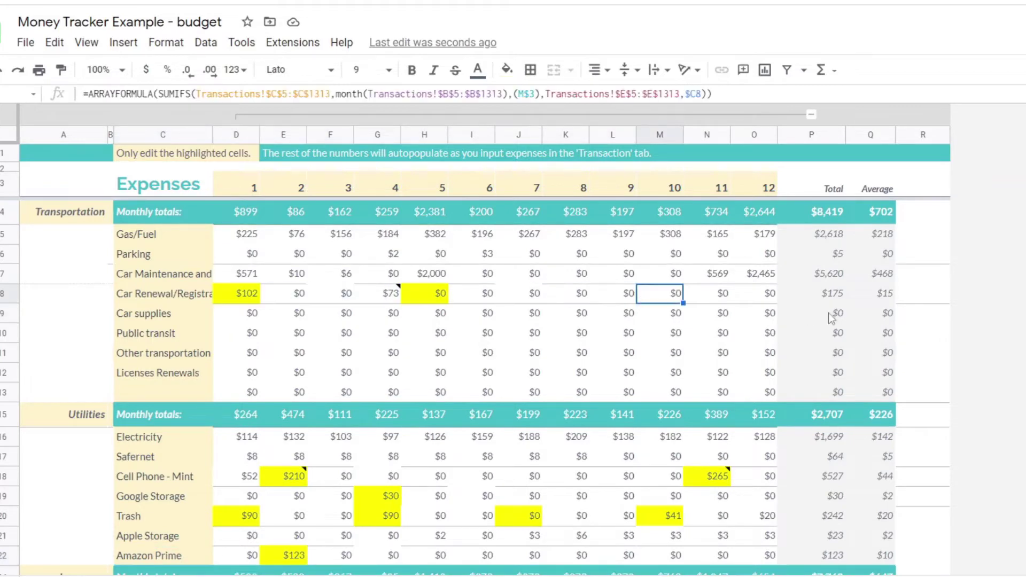
{"action": "left_click", "coordinate": [871, 293]}
{"action": "left_click", "coordinate": [889, 242]}
{"action": "left_click_drag", "start_coordinate": [889, 242], "coordinate": [801, 236]}
{"action": "scroll", "coordinate": [834, 366], "scroll_direction": "down", "scroll_amount": 3}
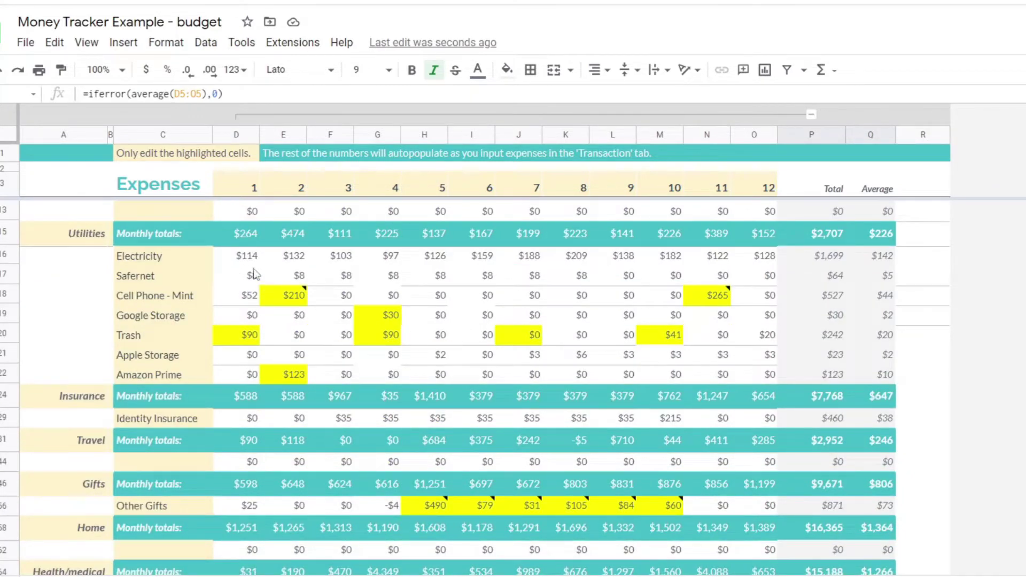
{"action": "left_click", "coordinate": [228, 253]}
{"action": "left_click_drag", "start_coordinate": [277, 256], "coordinate": [822, 256]}
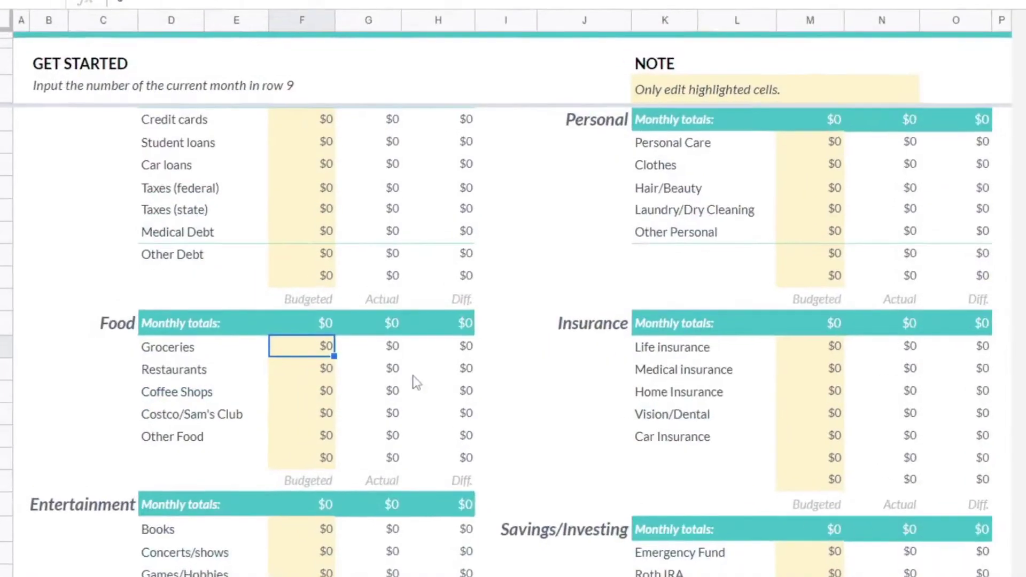
- Budget 800 for Groceries, then correct the Groceries amount to 700
{"action": "type", "text": "800"}
{"action": "key", "text": "Return"}
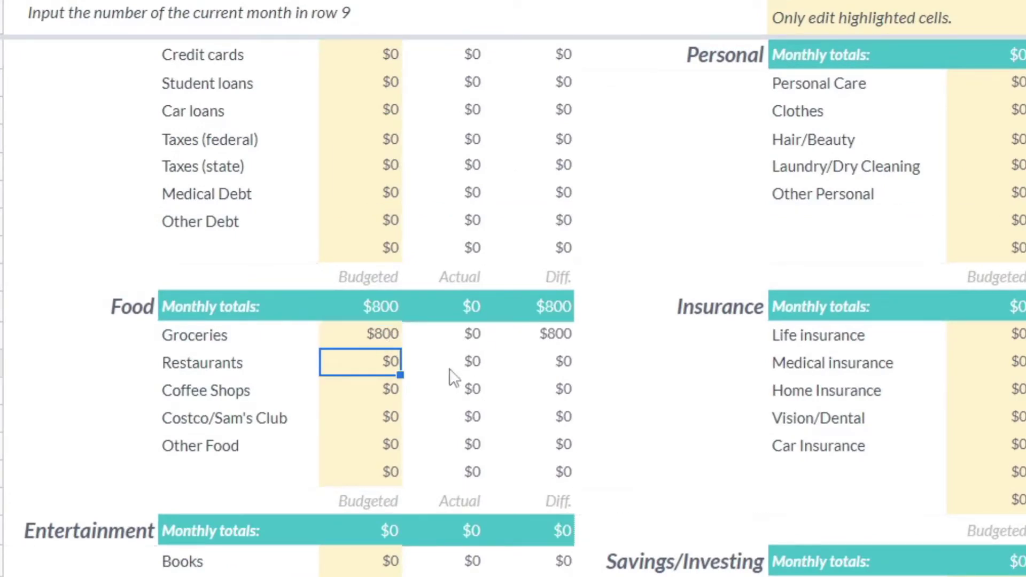
{"action": "left_click", "coordinate": [383, 336]}
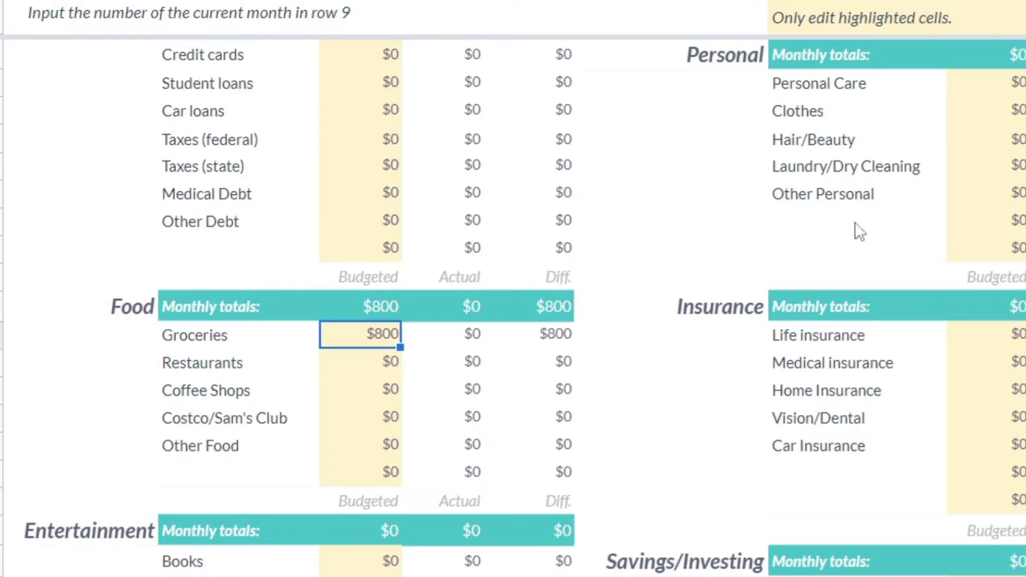
{"action": "type", "text": "700"}
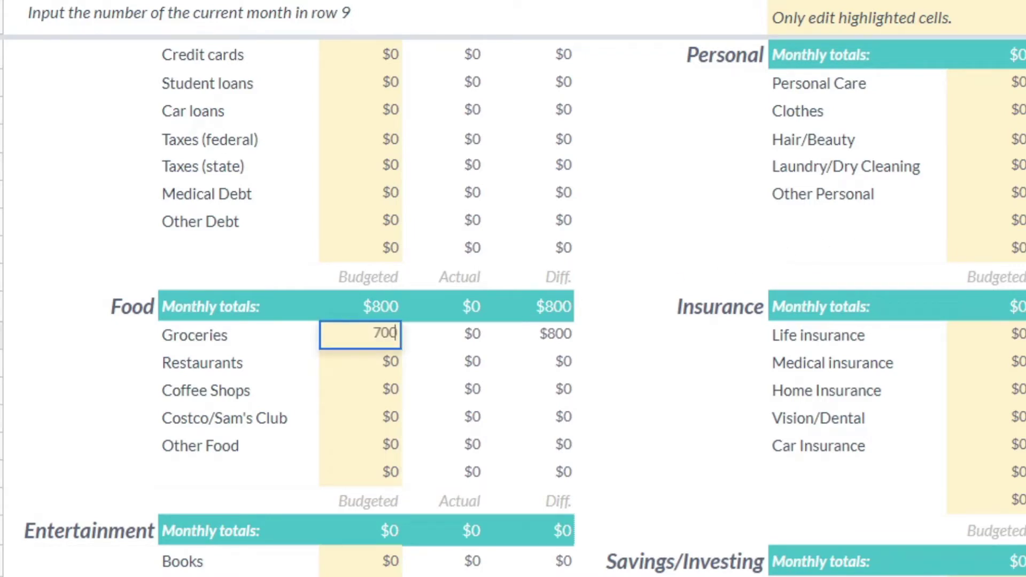
{"action": "key", "text": "Return"}
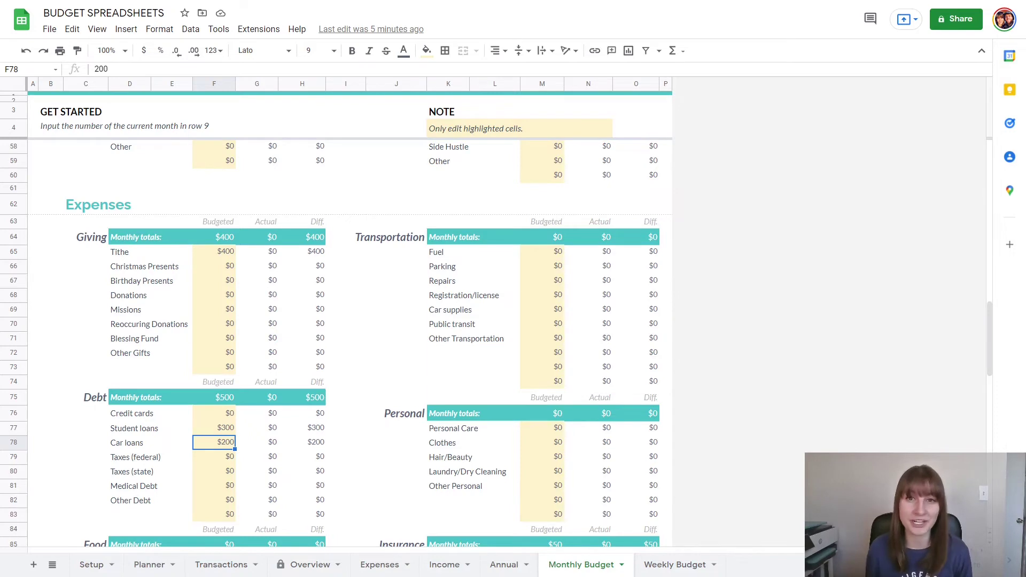
- Set Coffee Shops' budgeted amount to $15 and insert a note on that cell
{"action": "scroll", "coordinate": [342, 321], "scroll_direction": "up", "scroll_amount": 12}
{"action": "left_click", "coordinate": [301, 378]}
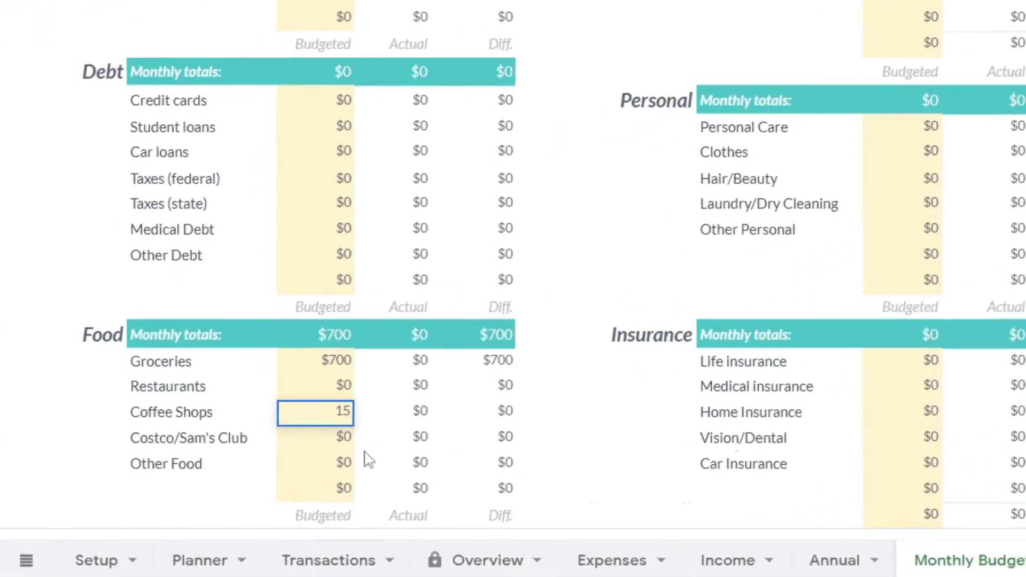
{"action": "right_click", "coordinate": [359, 415]}
{"action": "left_click", "coordinate": [460, 284]}
- Write a two-line note listing planned coffee meetups on the 10th and 23rd
{"action": "type", "text": "coffe"}
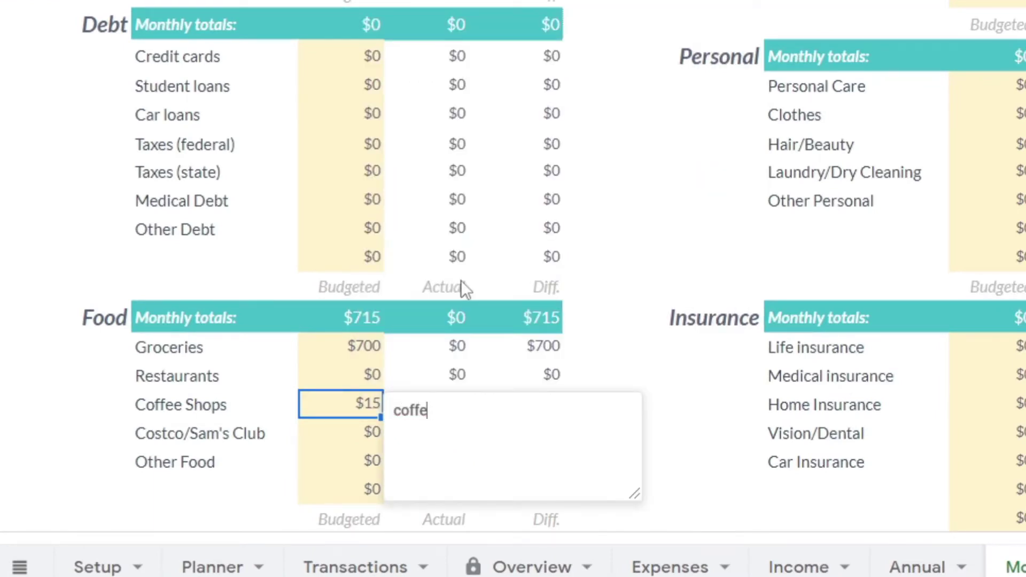
{"action": "type", "text": "e w/ sarah on 10th"}
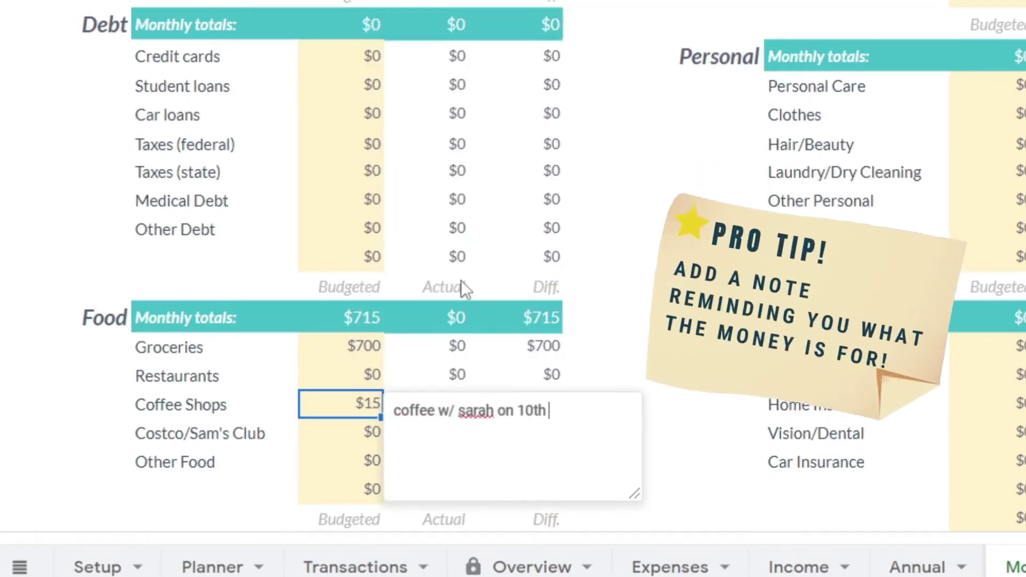
{"action": "key", "text": "Return"}
{"action": "type", "text": "coffee wit"}
{"action": "key", "text": "BackSpace"}
{"action": "key", "text": "BackSpace"}
{"action": "type", "text": "/ megan on 2"}
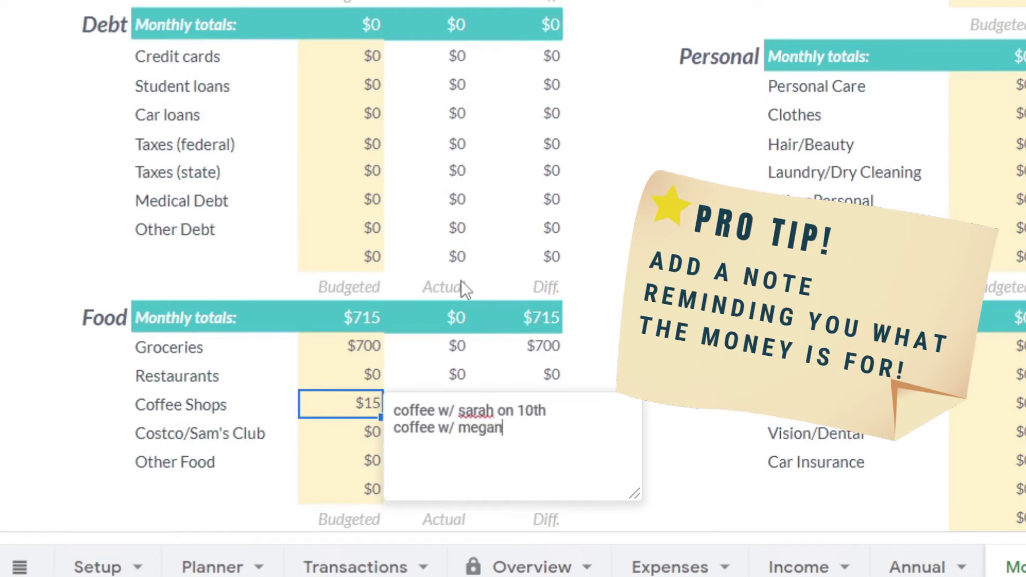
{"action": "type", "text": "3rd"}
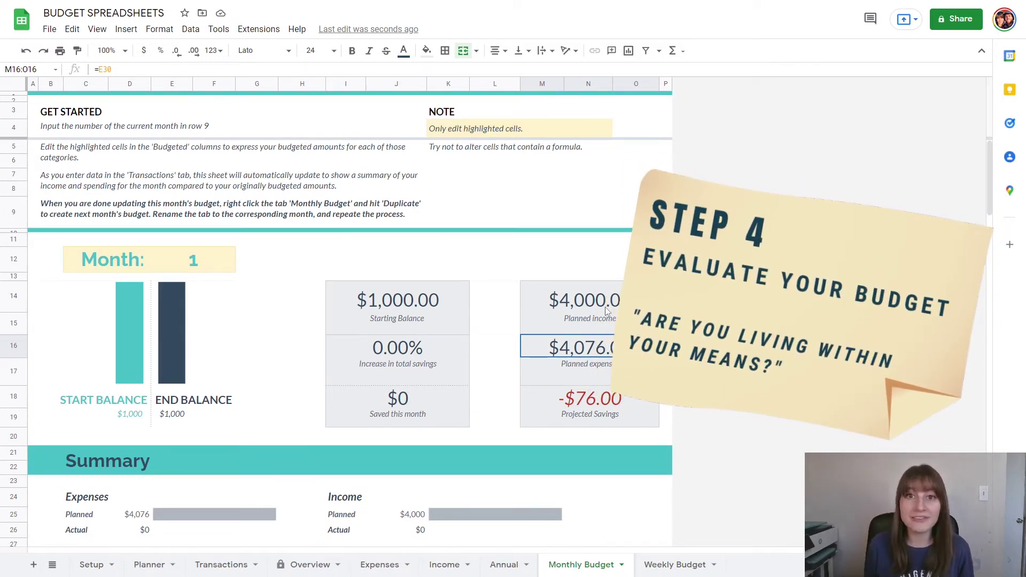
{"action": "left_click", "coordinate": [604, 307]}
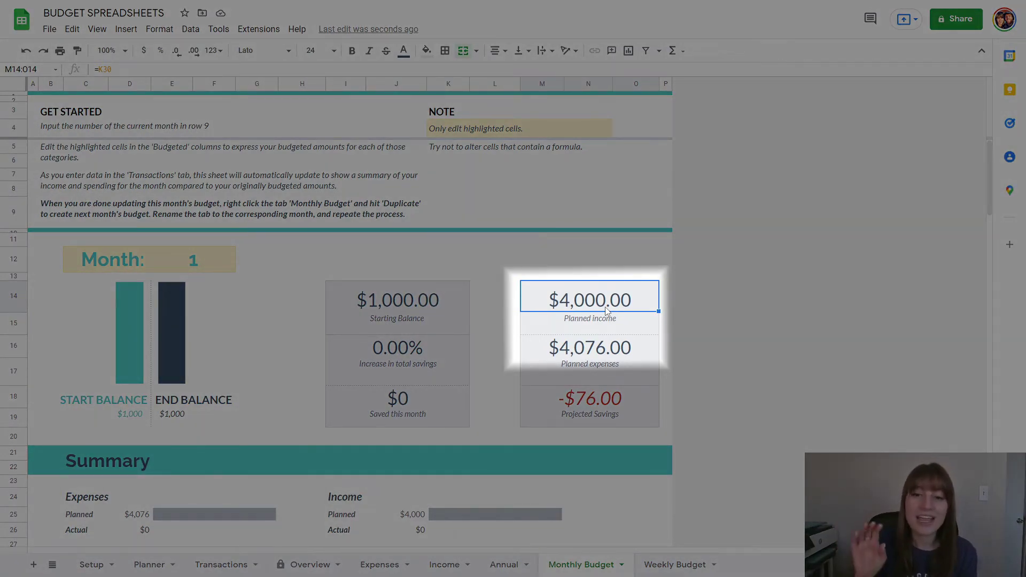
{"action": "left_click", "coordinate": [591, 397]}
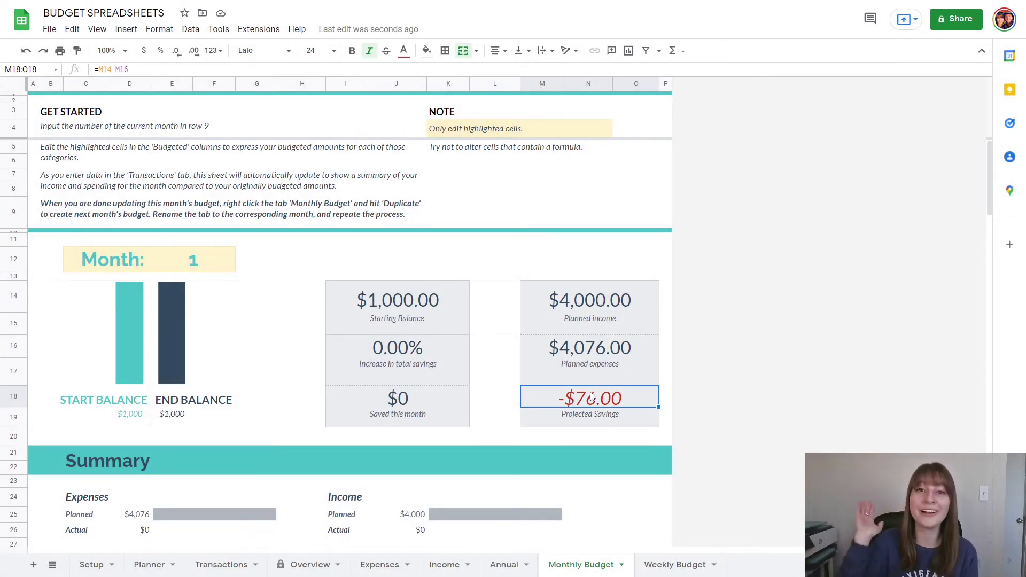
{"action": "left_click", "coordinate": [257, 370]}
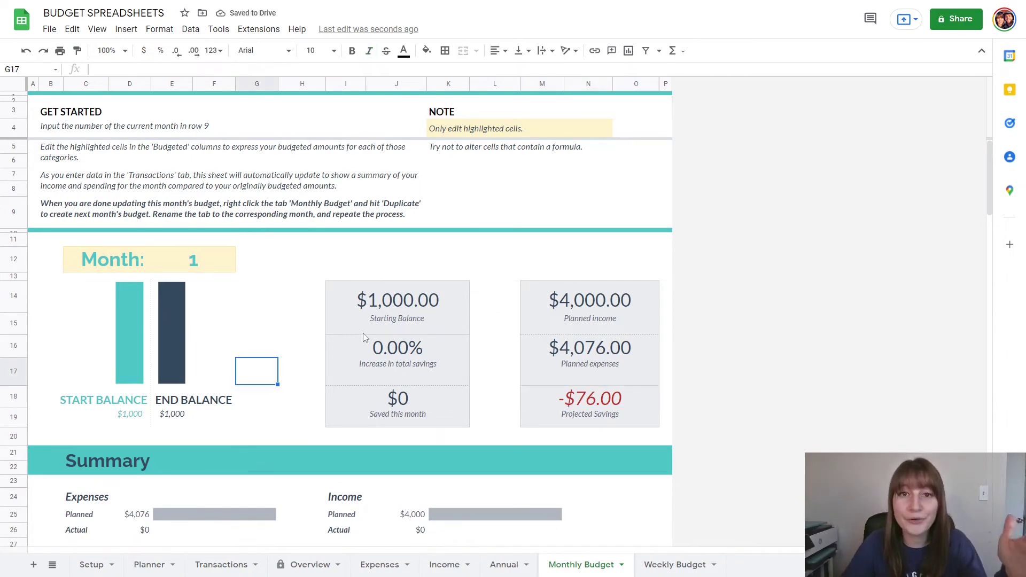
- Lower Expenses budgeted amounts to total $3,776, leaving $224 projected savings
{"action": "scroll", "coordinate": [376, 345], "scroll_direction": "down", "scroll_amount": 9}
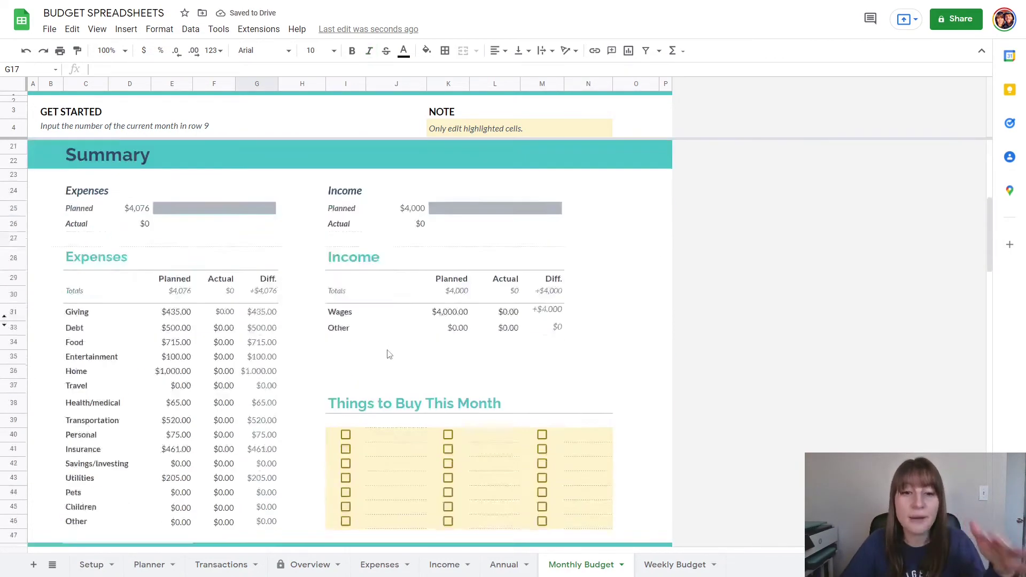
{"action": "scroll", "coordinate": [408, 325], "scroll_direction": "down", "scroll_amount": 7}
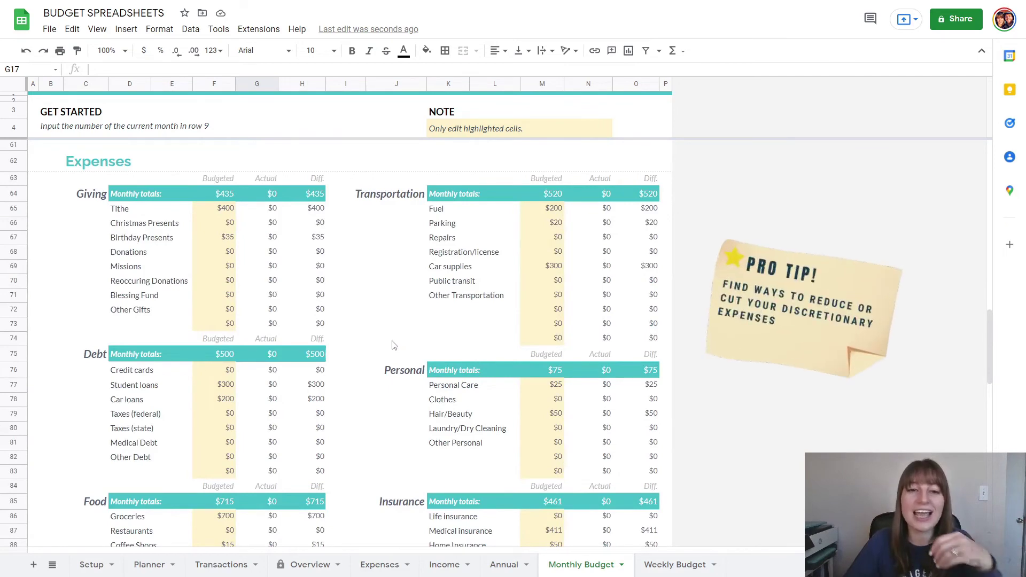
{"action": "scroll", "coordinate": [428, 358], "scroll_direction": "down", "scroll_amount": 1}
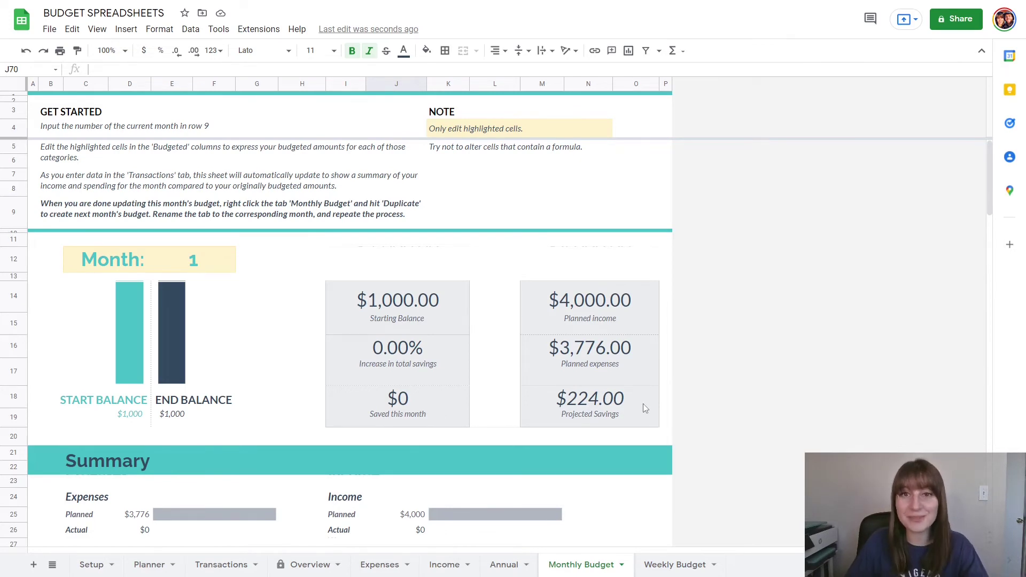
{"action": "left_click", "coordinate": [258, 291]}
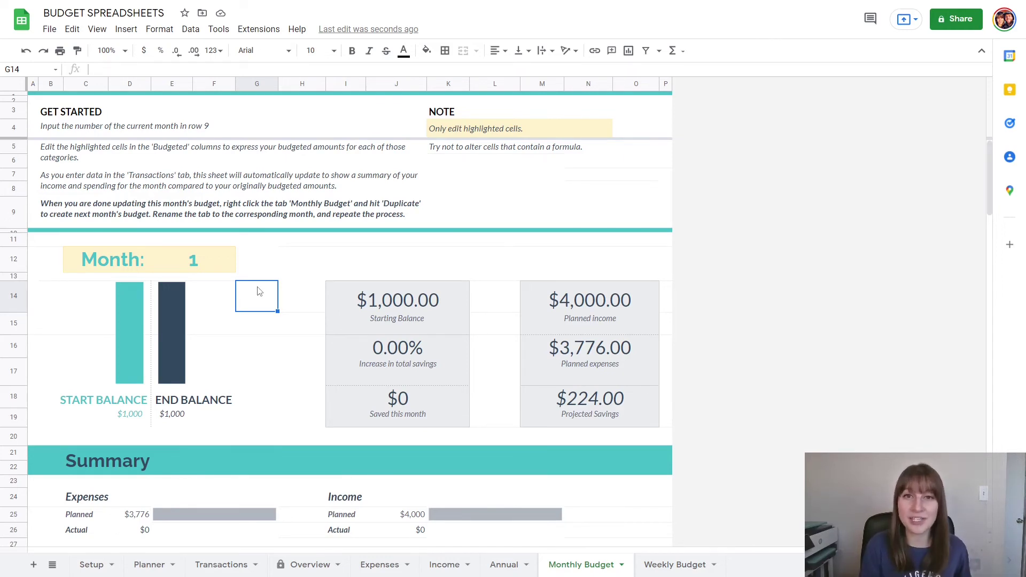
{"action": "left_click", "coordinate": [502, 267]}
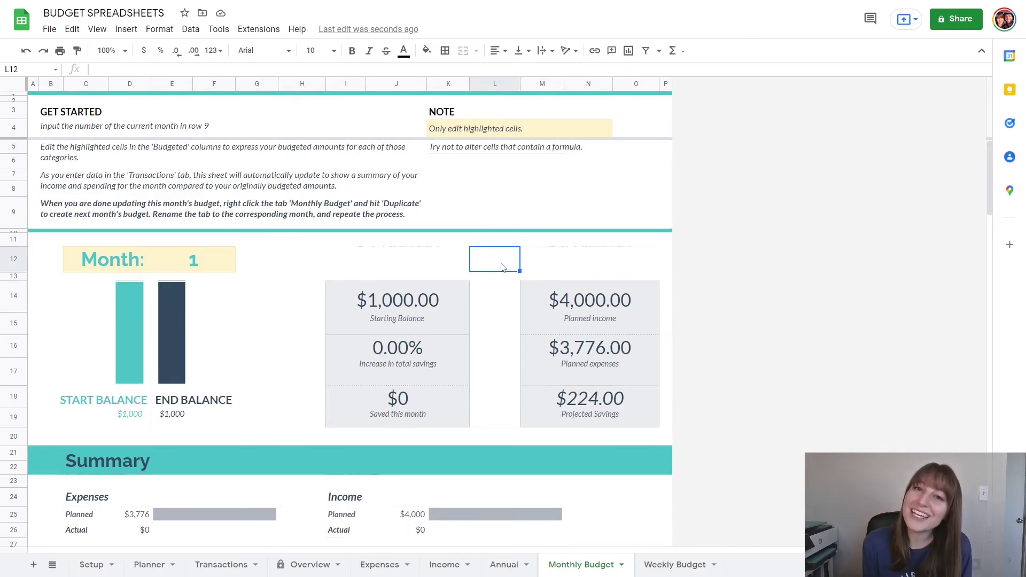